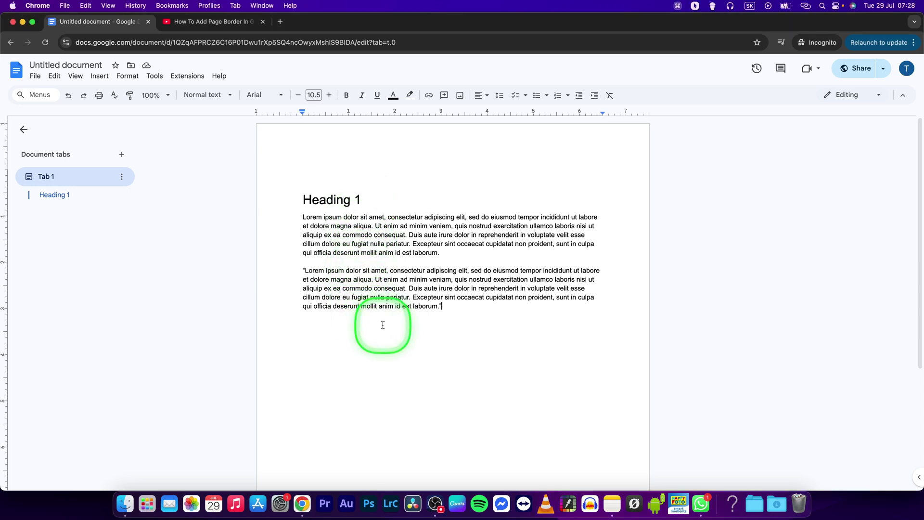
# Put the cursor on the empty line below the second paragraph and open the Insert menu.
pyautogui.click(434, 325)
pyautogui.click(98, 78)
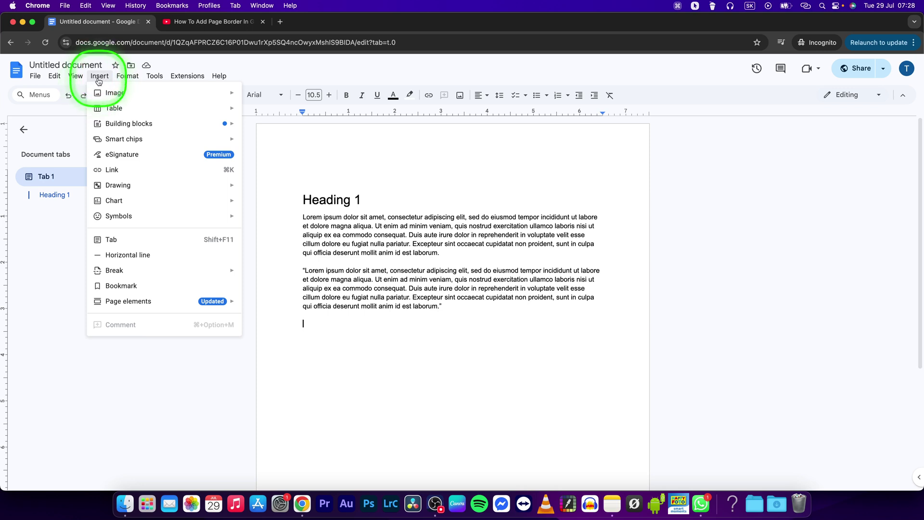
pyautogui.moveTo(118, 185)
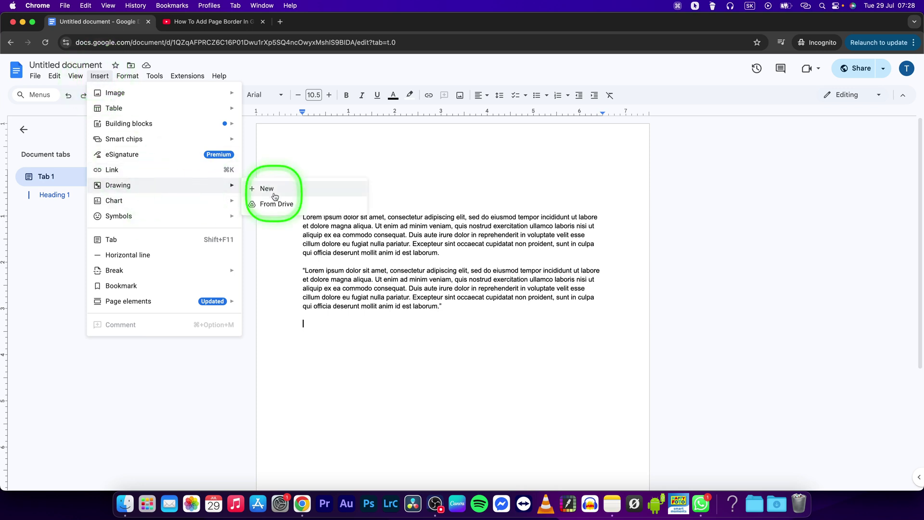
# Start a new drawing and draw a rectangle in the canvas's upper left.
pyautogui.click(274, 193)
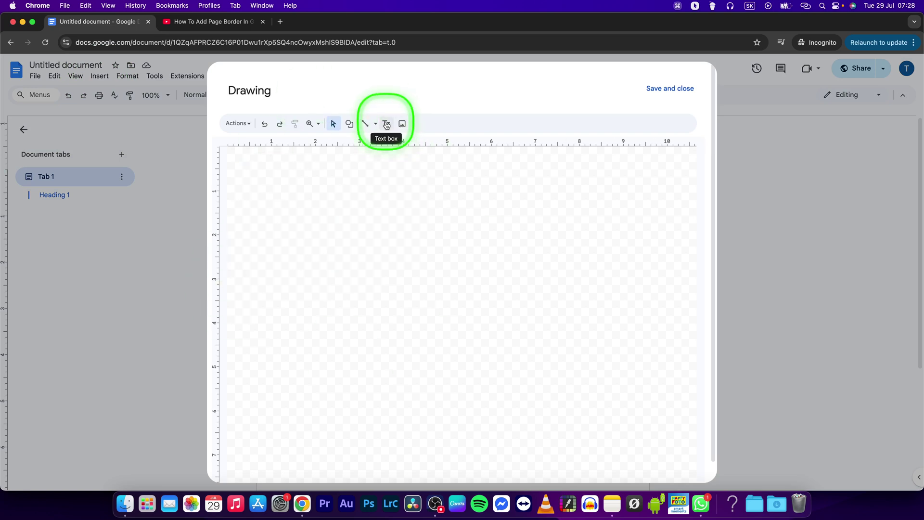
pyautogui.click(349, 124)
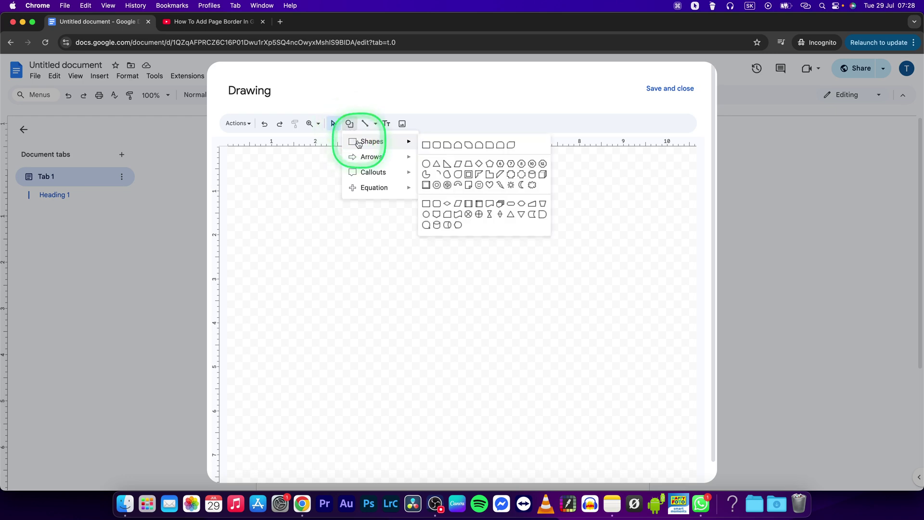
pyautogui.moveTo(373, 141)
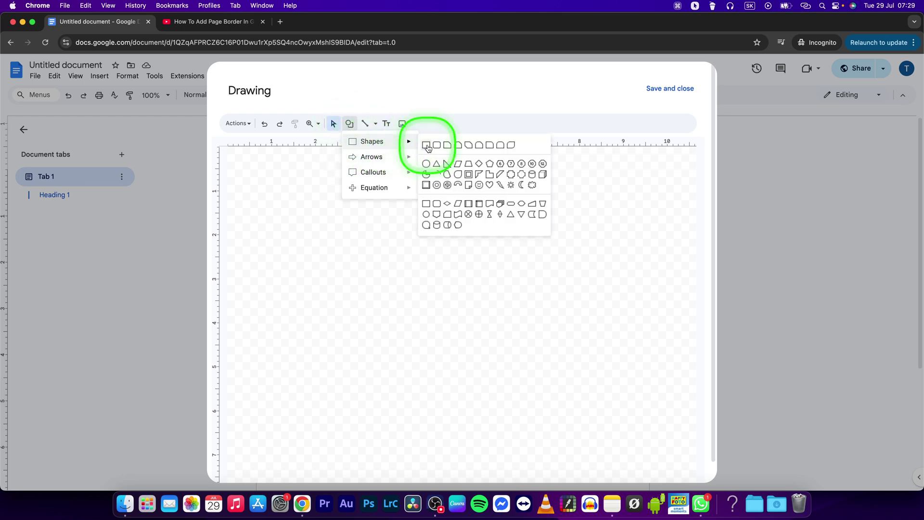
pyautogui.click(427, 145)
pyautogui.moveTo(283, 177); pyautogui.dragTo(475, 319)
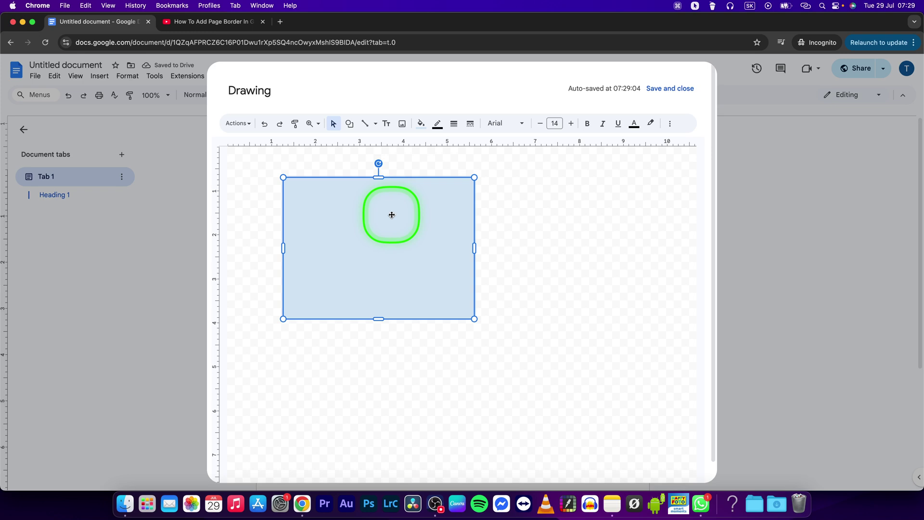
# Give the rectangle a transparent fill and a red outline.
pyautogui.click(423, 125)
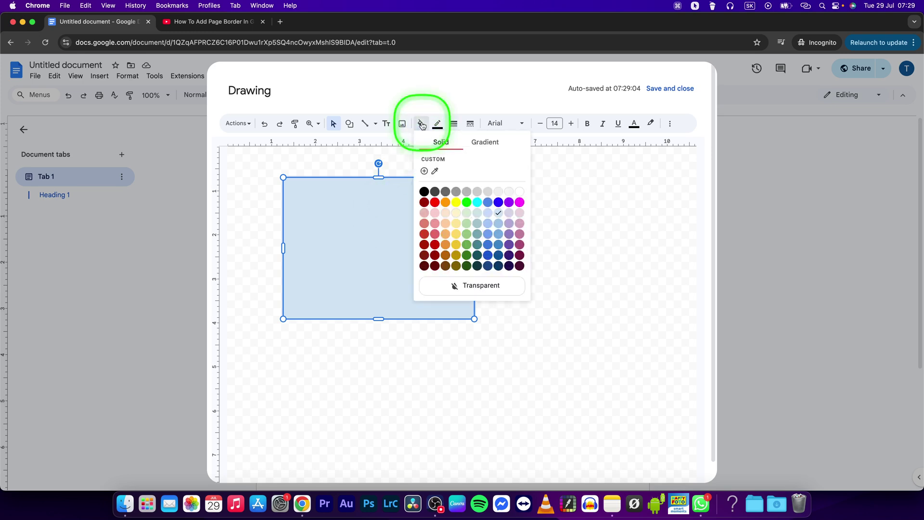
pyautogui.click(478, 287)
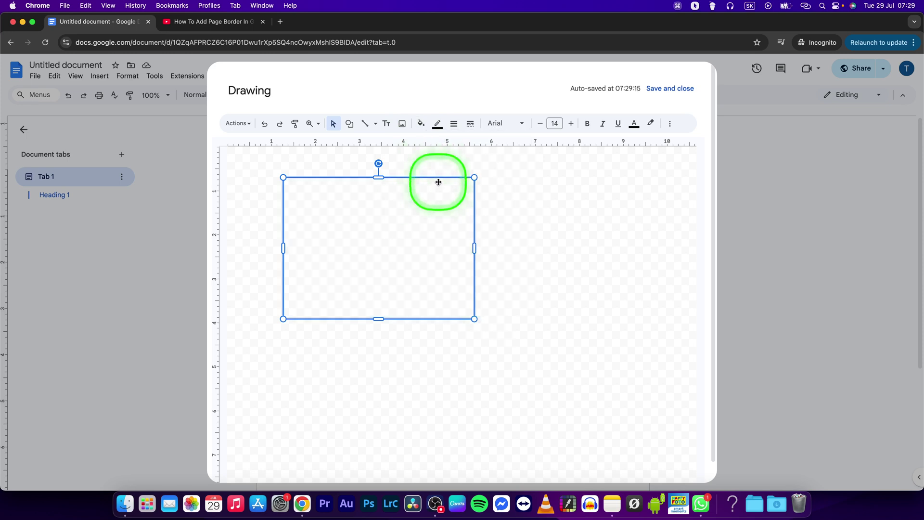
pyautogui.click(438, 124)
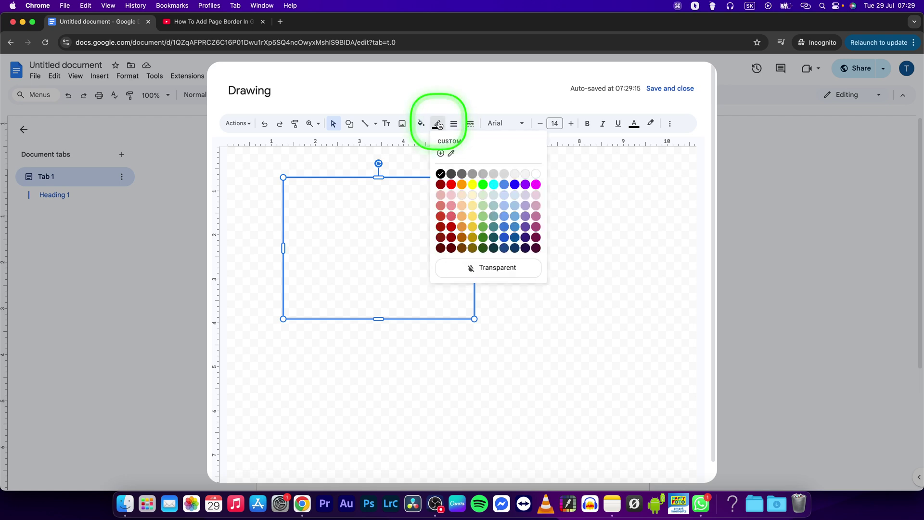
pyautogui.click(452, 185)
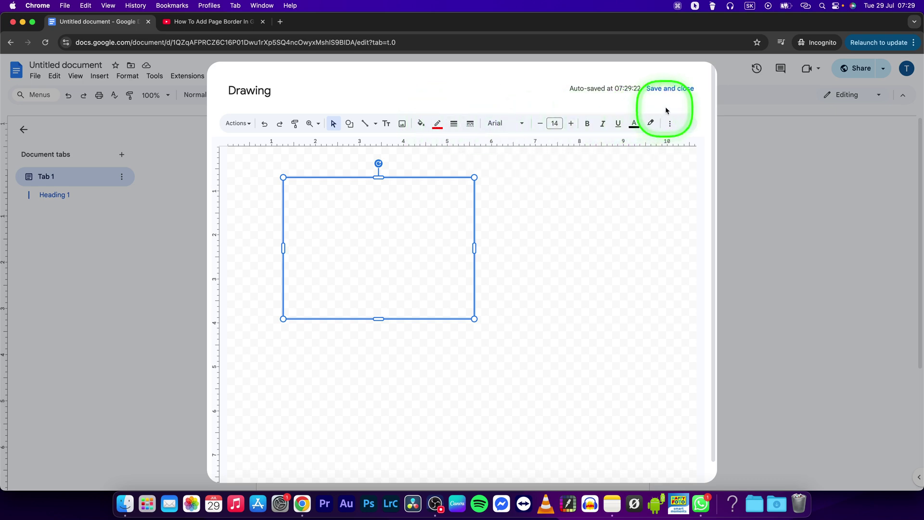
# Save the drawing into the document, placed in front of text with position fixed on page.
pyautogui.click(674, 90)
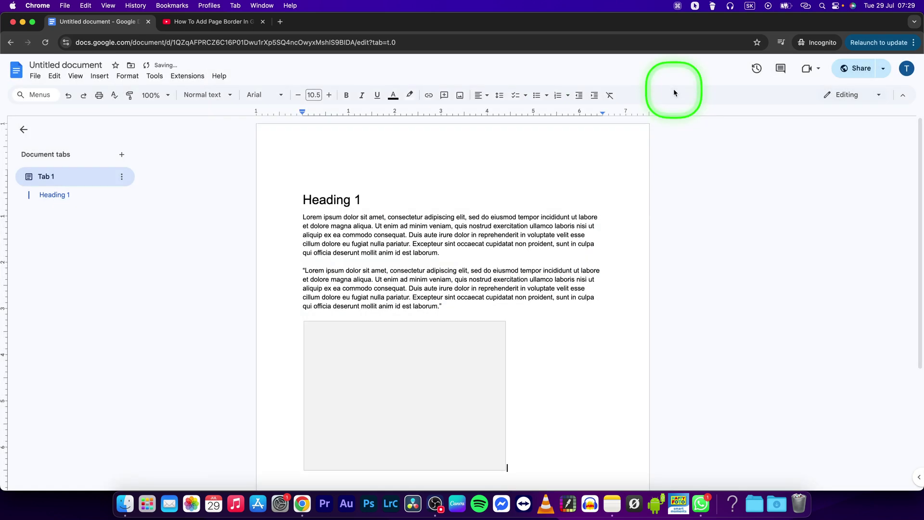
pyautogui.scroll(-2, 484, 398)
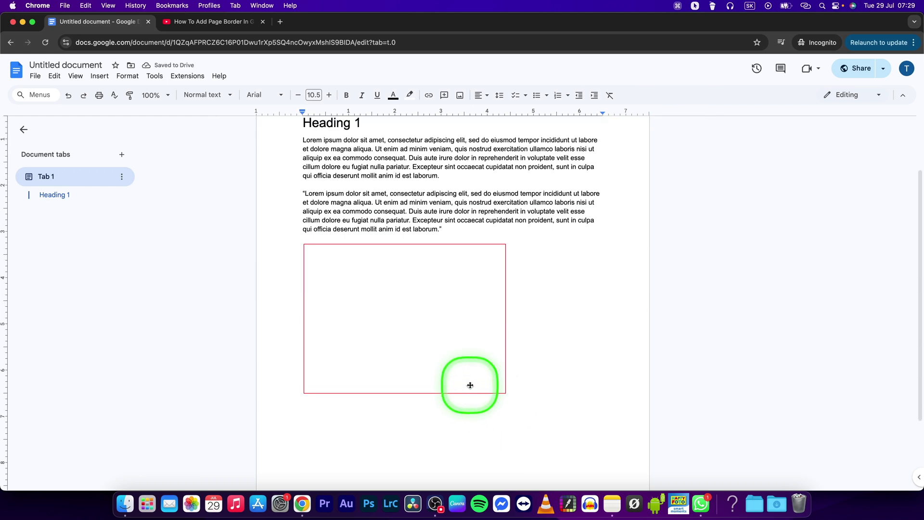
pyautogui.scroll(1, 470, 384)
pyautogui.scroll(-4, 409, 398)
pyautogui.scroll(5, 436, 289)
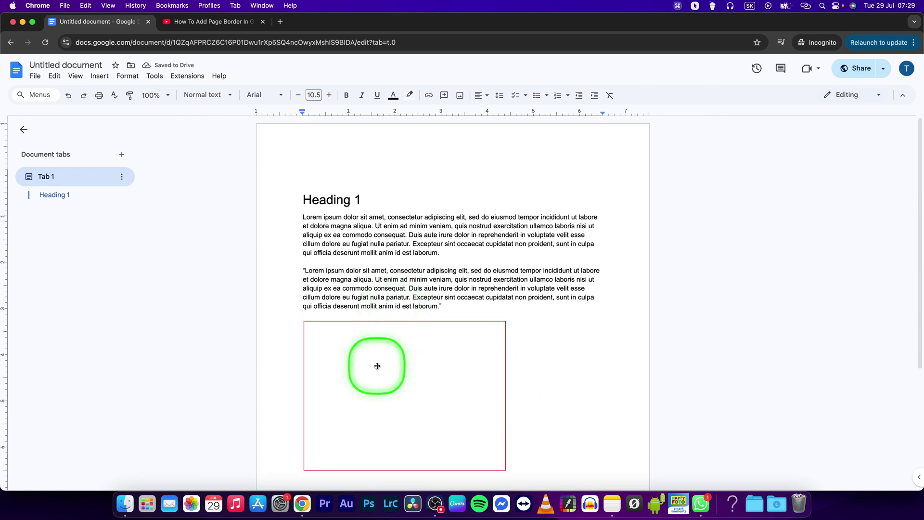
pyautogui.click(376, 366)
pyautogui.scroll(-2, 378, 366)
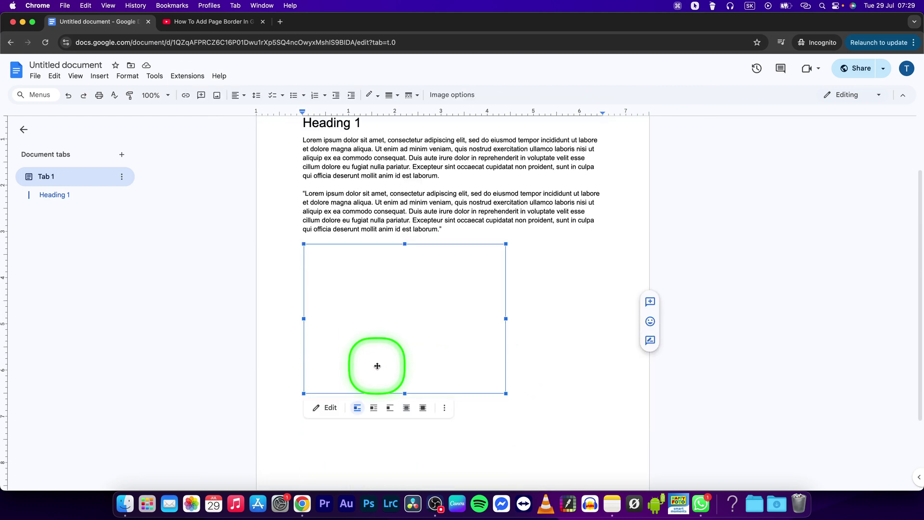
pyautogui.click(424, 409)
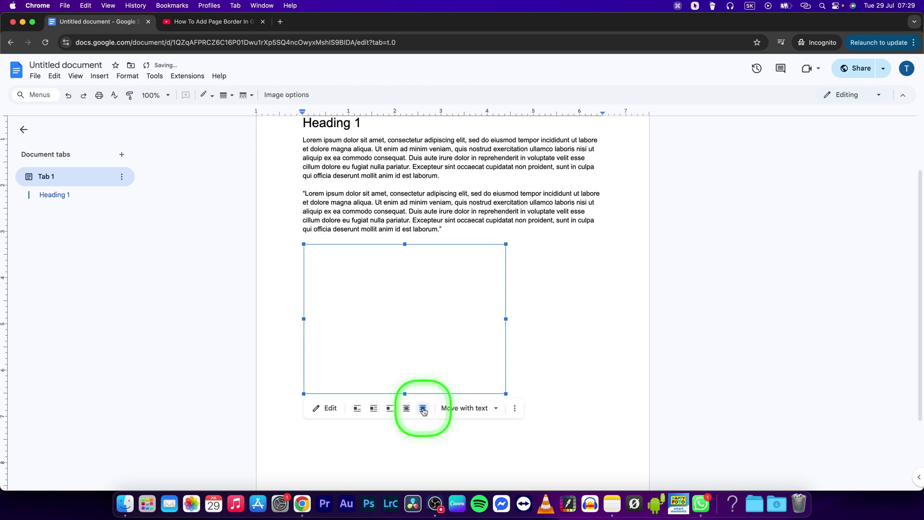
pyautogui.click(484, 409)
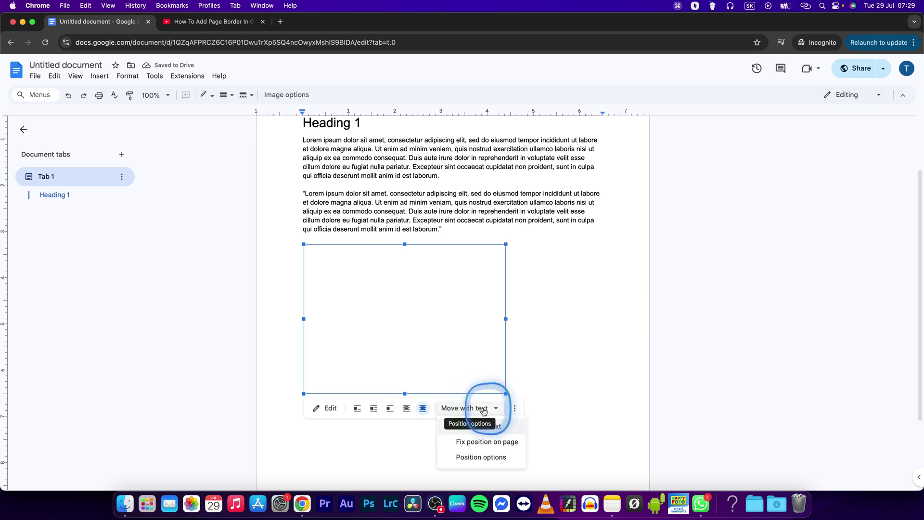
pyautogui.click(484, 444)
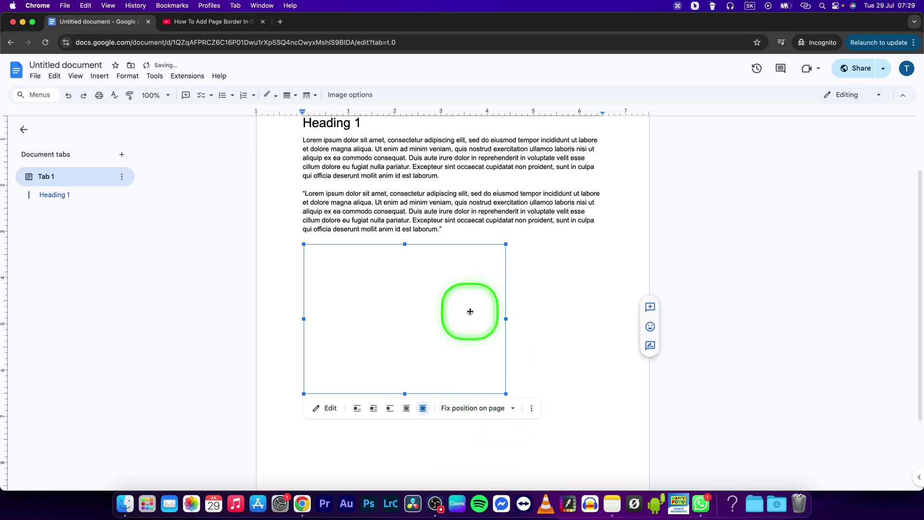
pyautogui.click(559, 314)
pyautogui.click(431, 325)
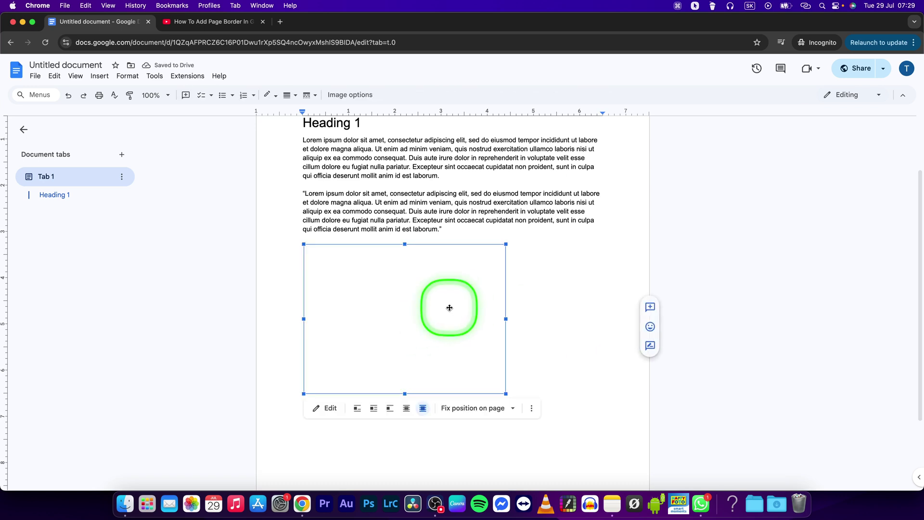
pyautogui.scroll(2, 349, 311)
# Move the red rectangle to the page's top-left corner and enlarge it across the page.
pyautogui.moveTo(352, 355); pyautogui.dragTo(315, 169)
pyautogui.scroll(-1, 372, 258)
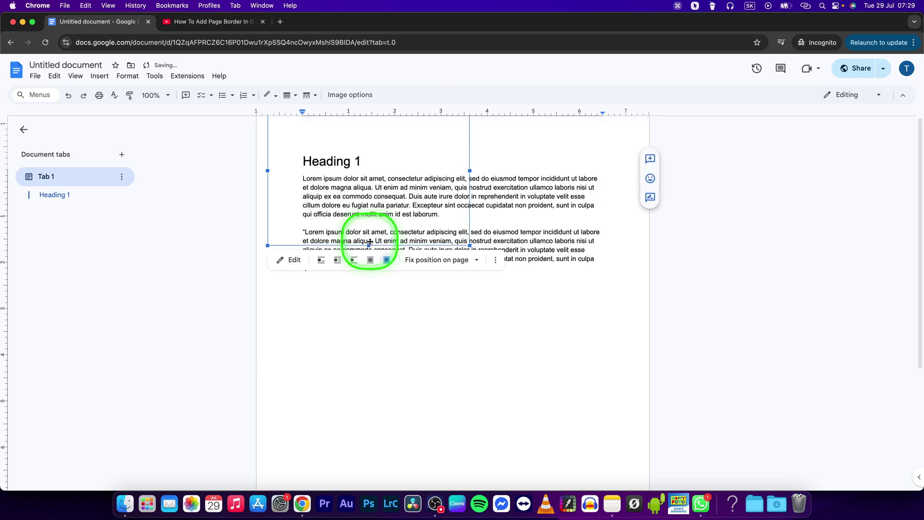
pyautogui.scroll(-2, 487, 188)
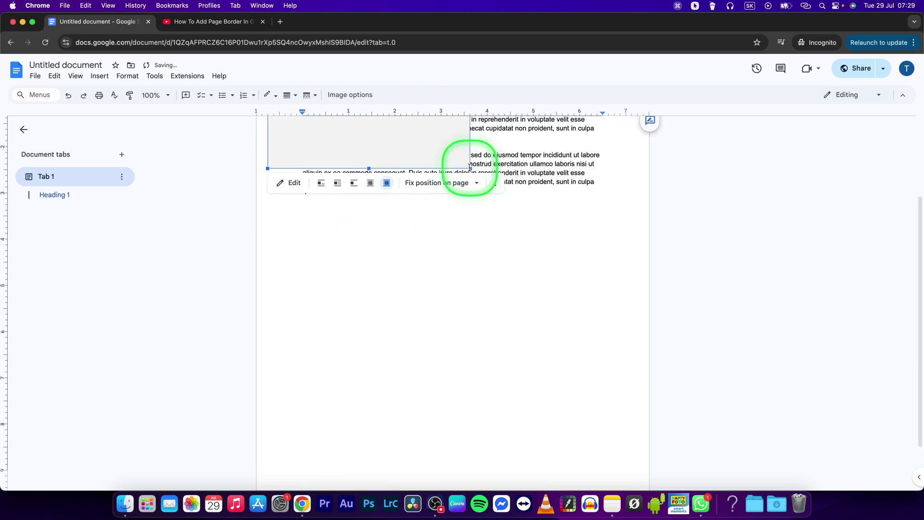
pyautogui.moveTo(470, 168)
pyautogui.mouseDown()
pyautogui.moveTo(564, 400)
pyautogui.moveTo(495, 297)
pyautogui.mouseUp()
pyautogui.click(577, 392)
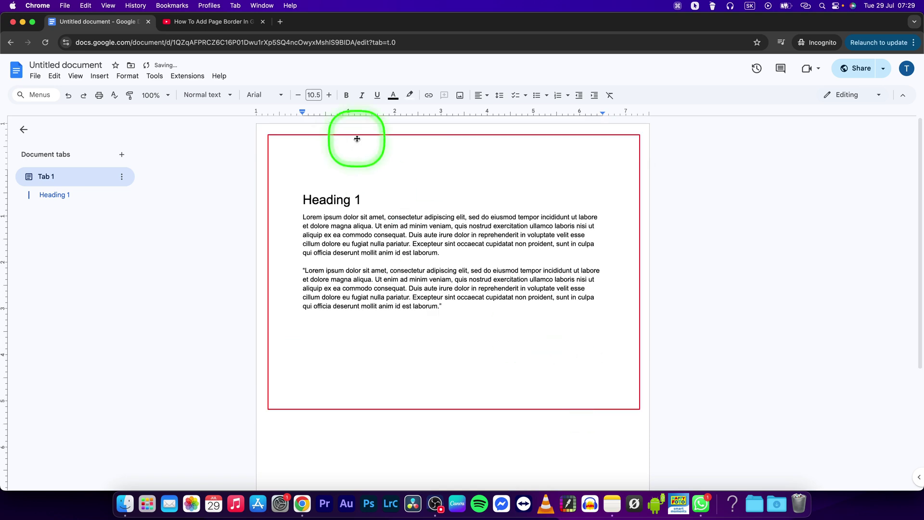
pyautogui.scroll(-3, 433, 326)
# Stretch the border's bottom edge down to the page bottom, then leave the drawing.
pyautogui.click(456, 254)
pyautogui.scroll(3, 455, 282)
pyautogui.scroll(-2, 453, 295)
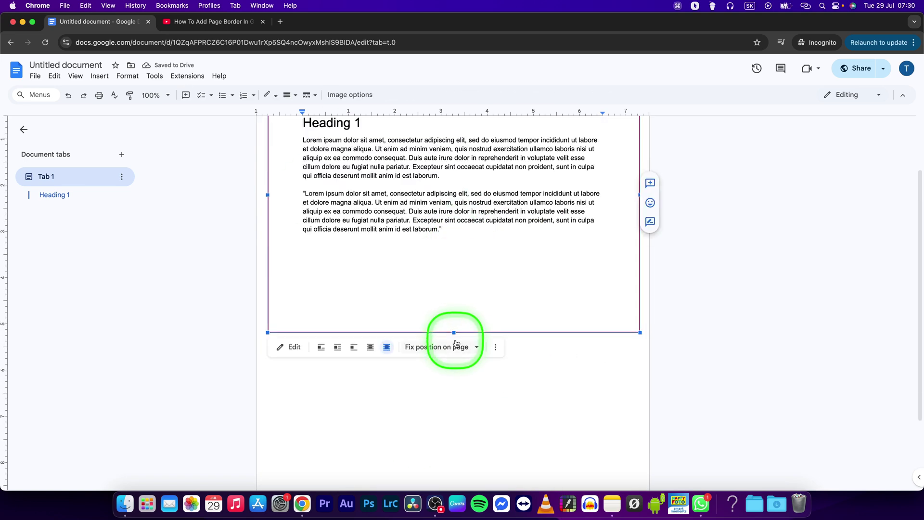
pyautogui.moveTo(455, 332); pyautogui.dragTo(464, 445)
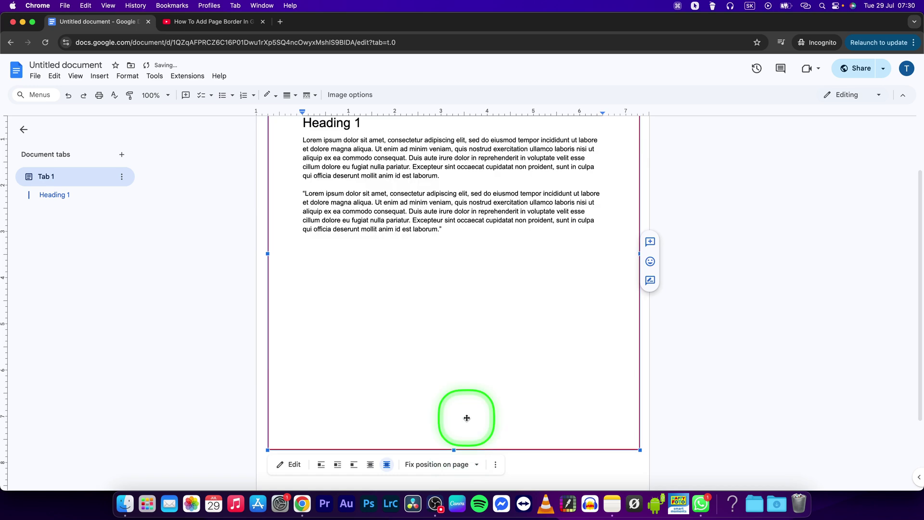
pyautogui.scroll(-3, 467, 404)
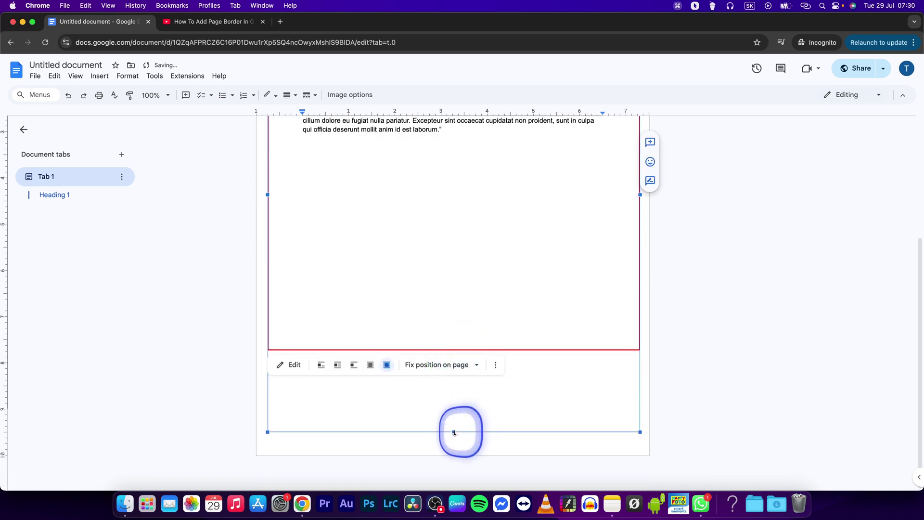
pyautogui.moveTo(455, 364); pyautogui.dragTo(456, 434)
pyautogui.click(757, 319)
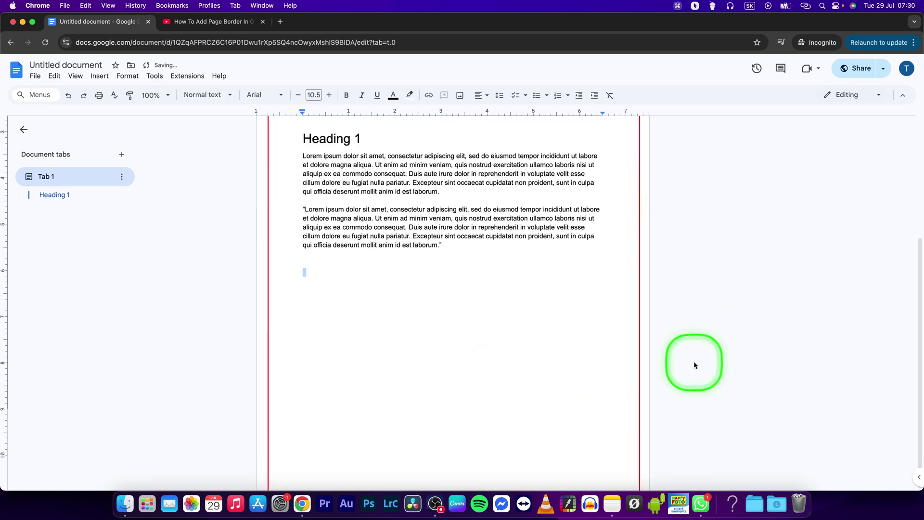
pyautogui.scroll(4, 694, 365)
pyautogui.scroll(-3, 580, 338)
pyautogui.scroll(-2, 578, 339)
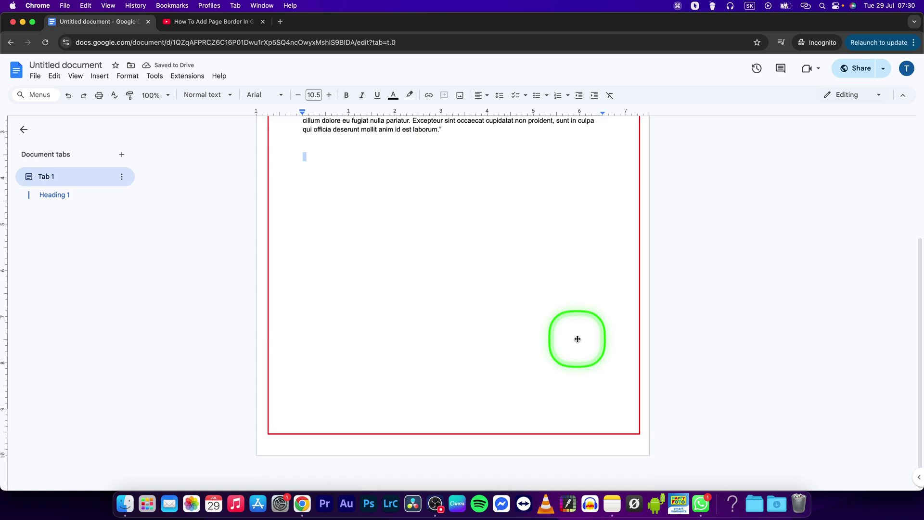
pyautogui.scroll(5, 576, 373)
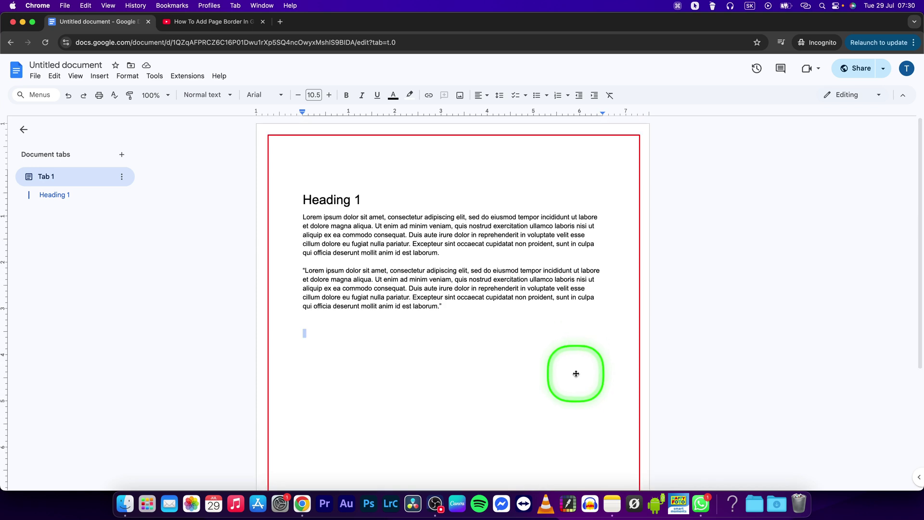
pyautogui.click(447, 339)
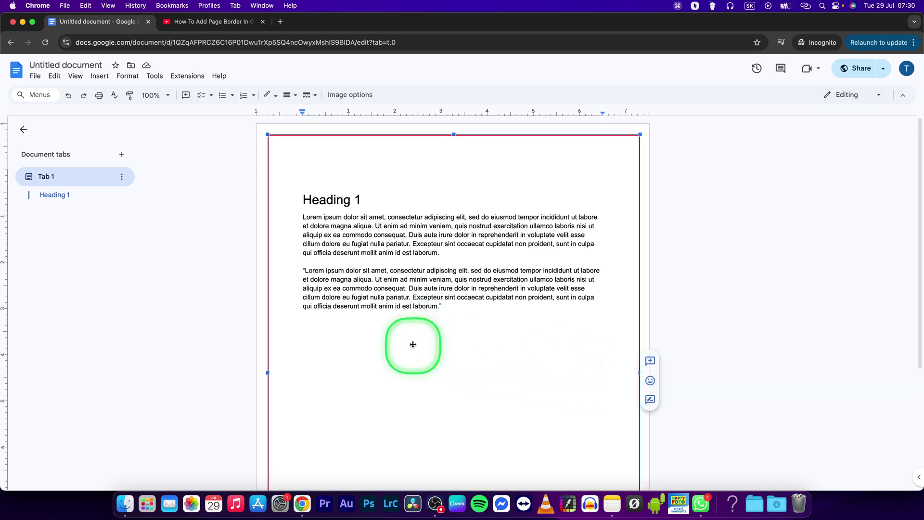
pyautogui.press('Escape')
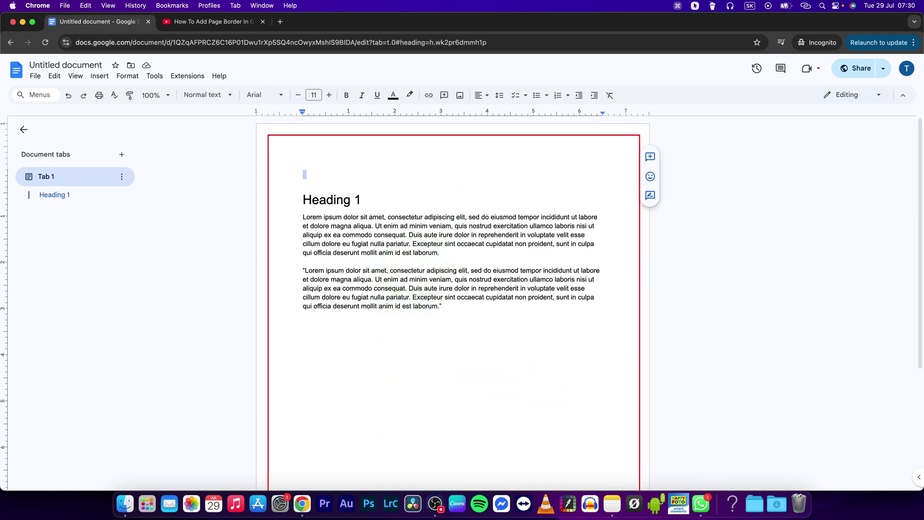